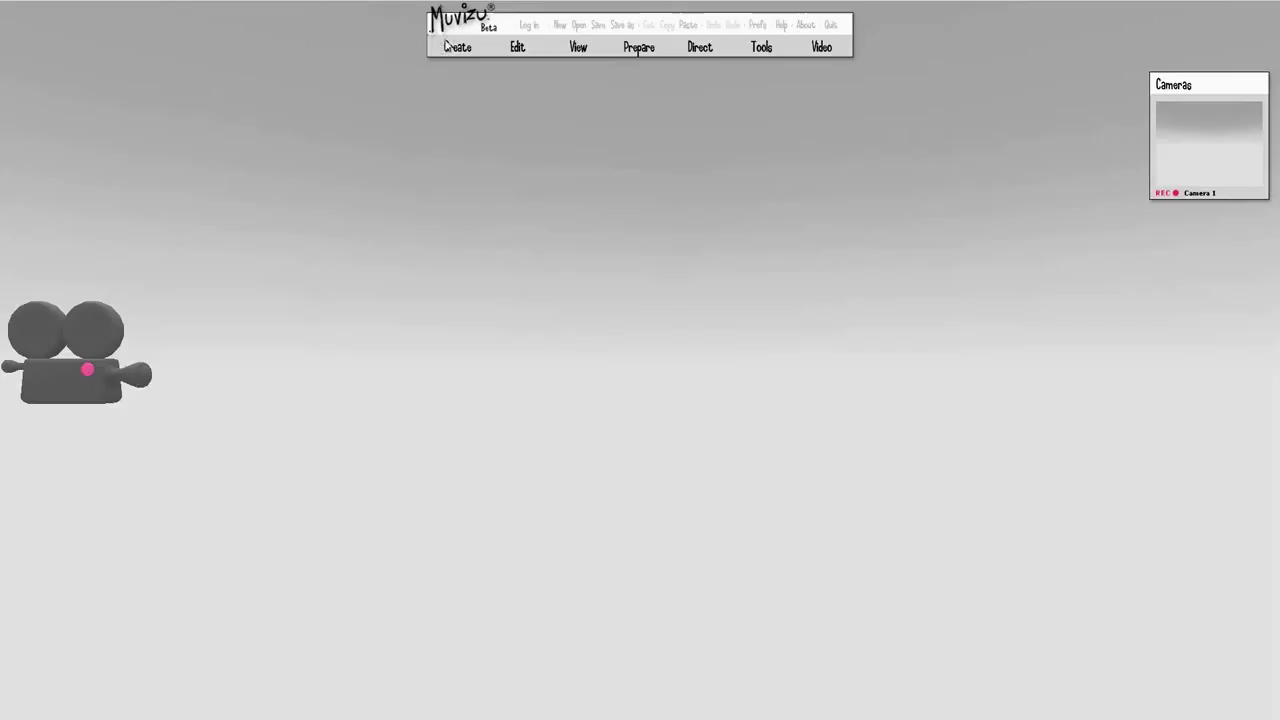
Add a door frame and a panelled door to the scene and fit the door inside the frame
click(458, 48)
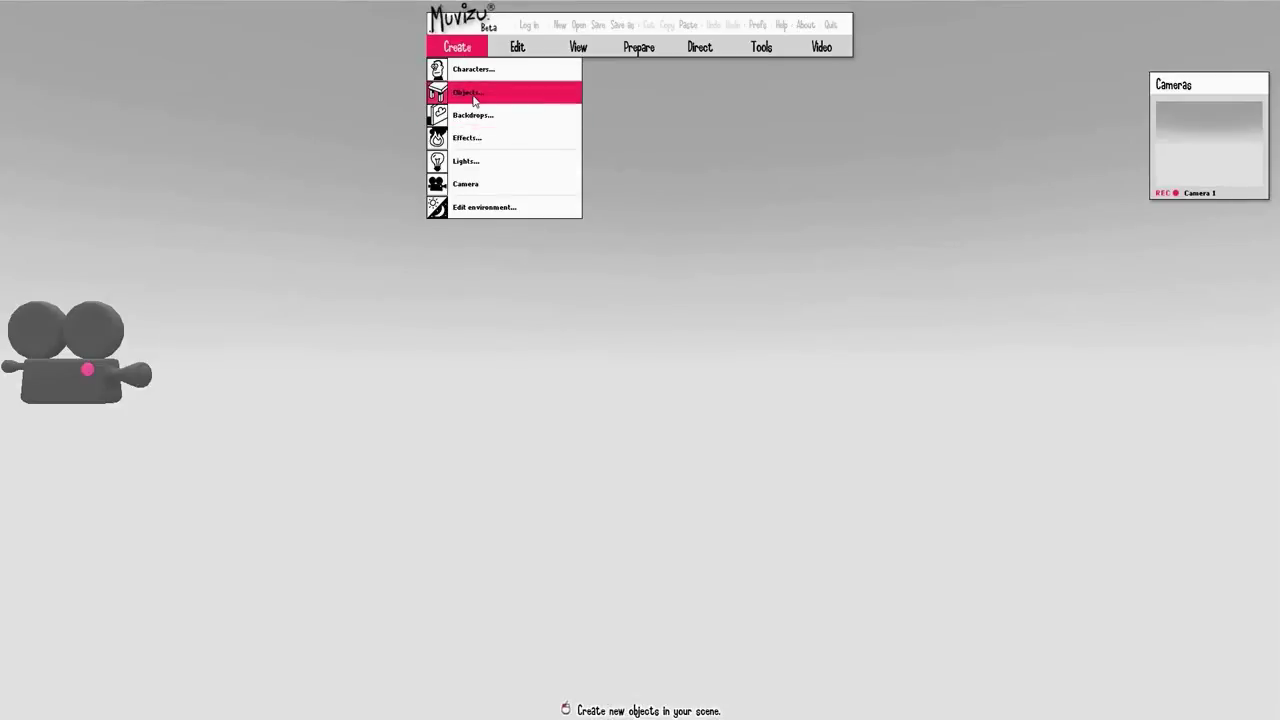
click(474, 96)
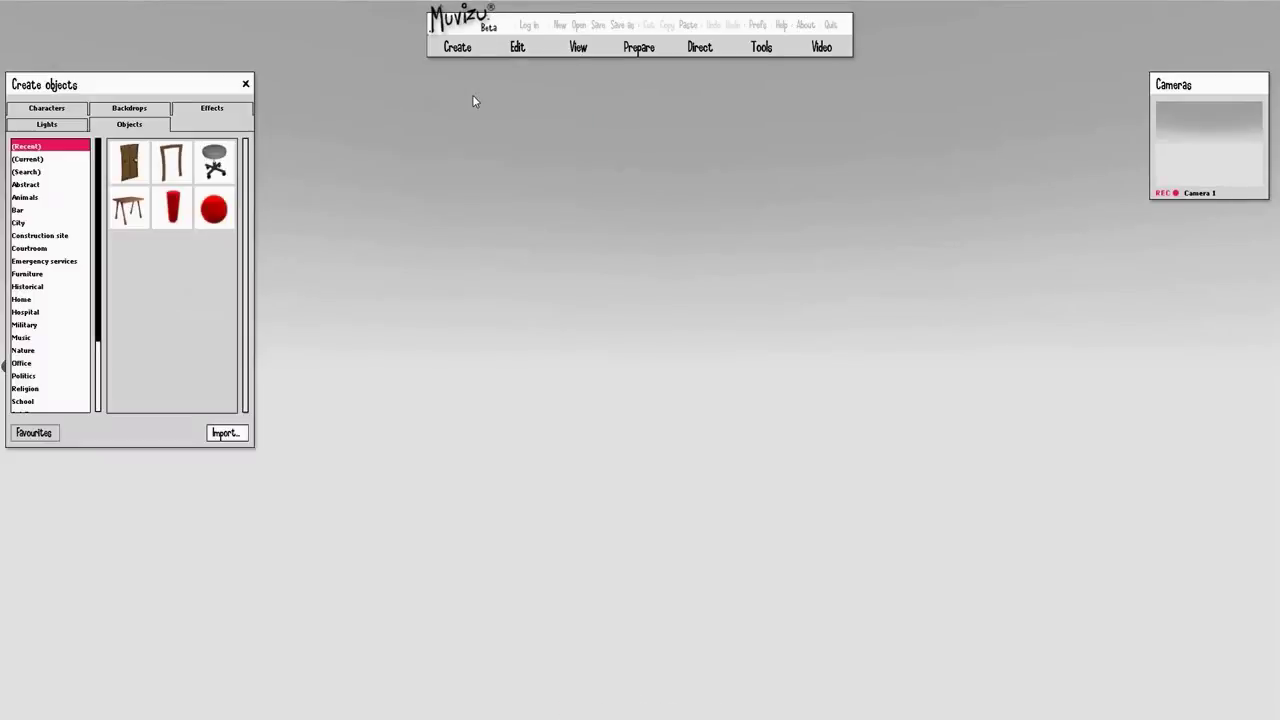
click(175, 163)
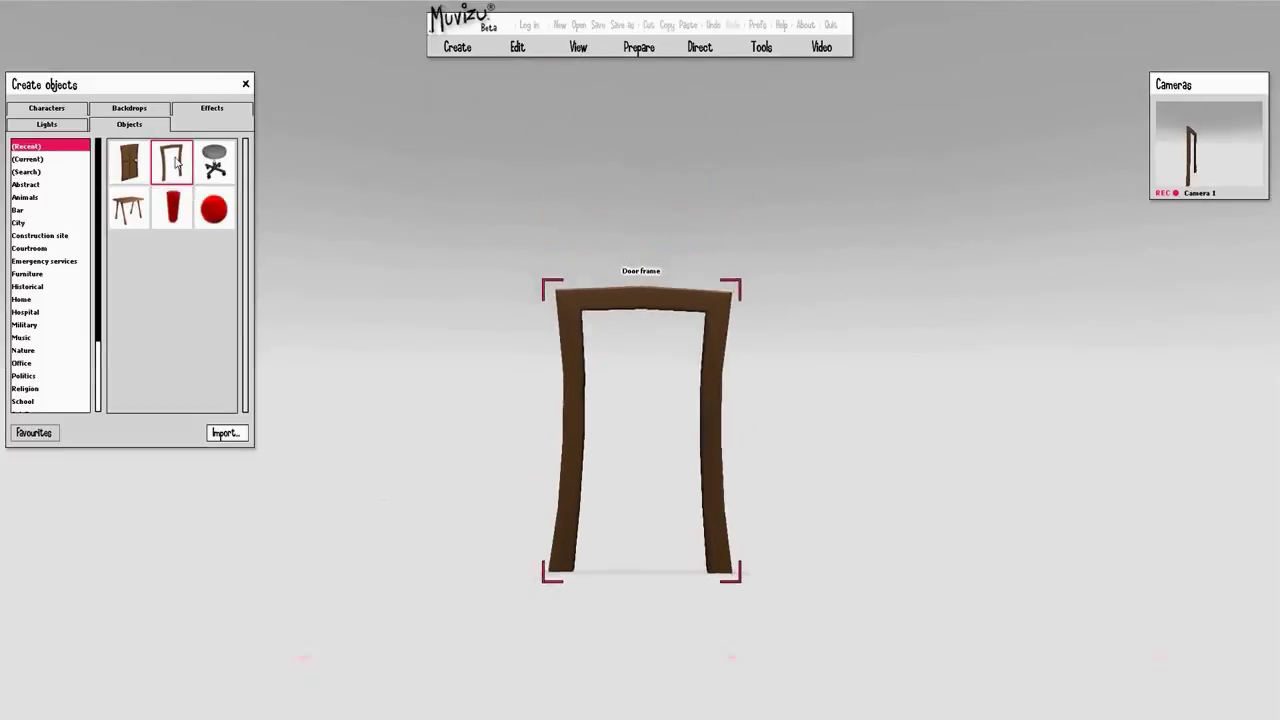
click(129, 162)
drag(759, 396, 681, 384)
drag(631, 546, 629, 548)
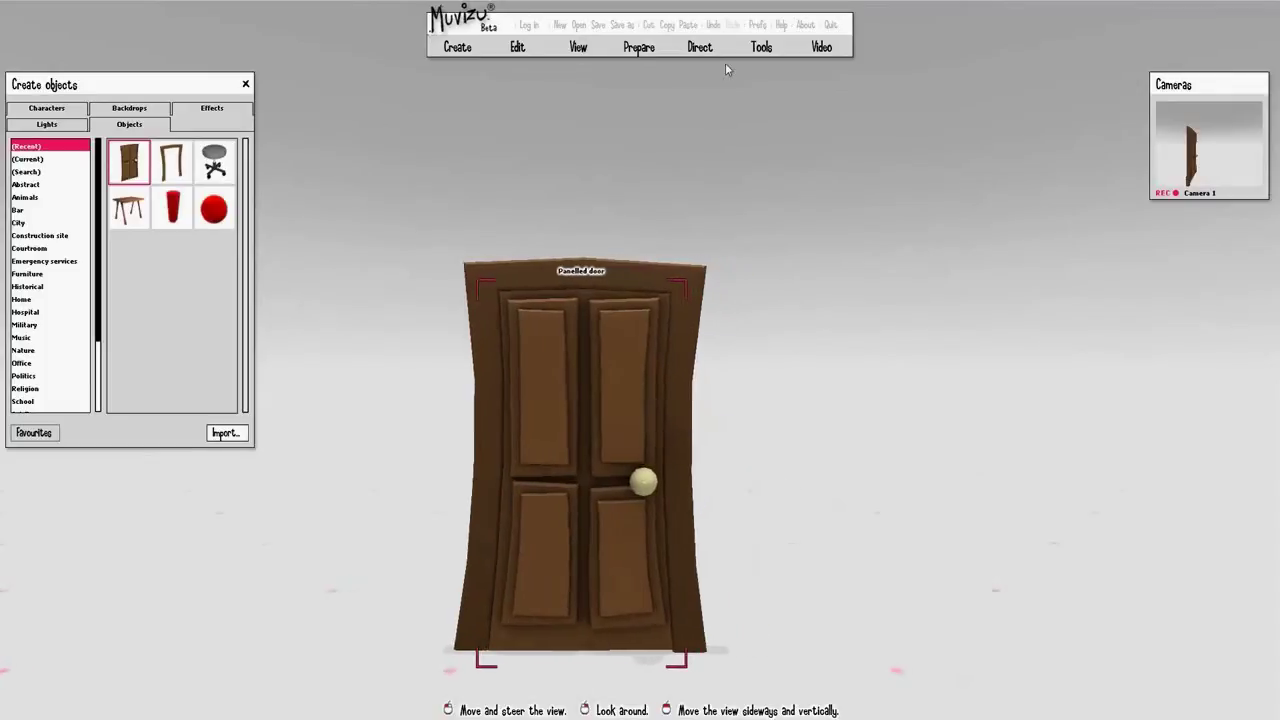
Prepare the panelled door for object movement and direct it with object rotation set to "Does not affect director position"
click(700, 47)
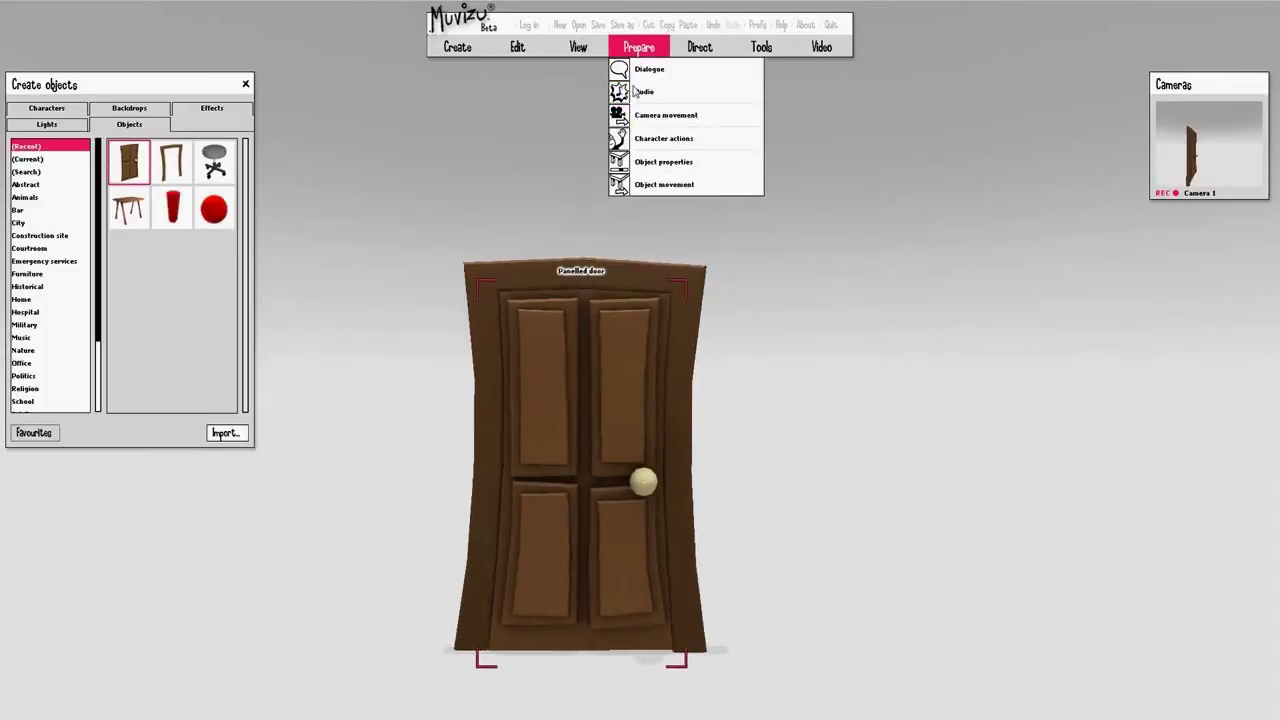
click(660, 184)
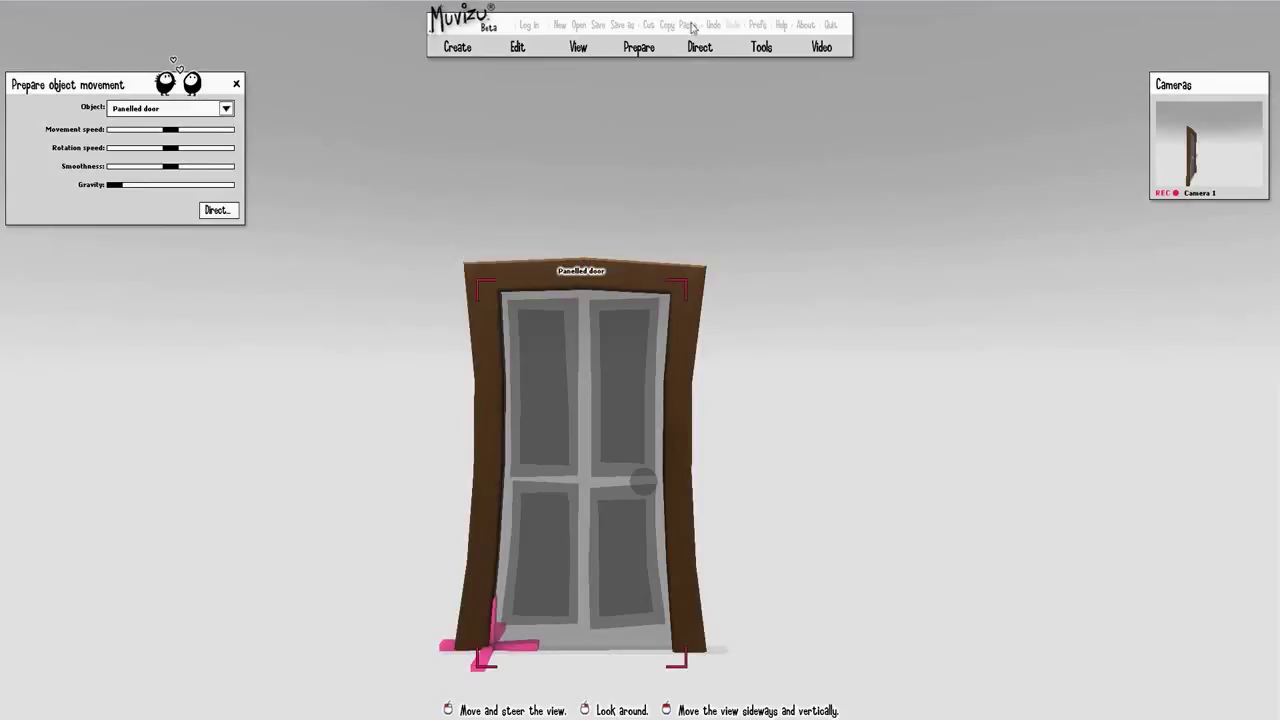
click(696, 40)
click(734, 257)
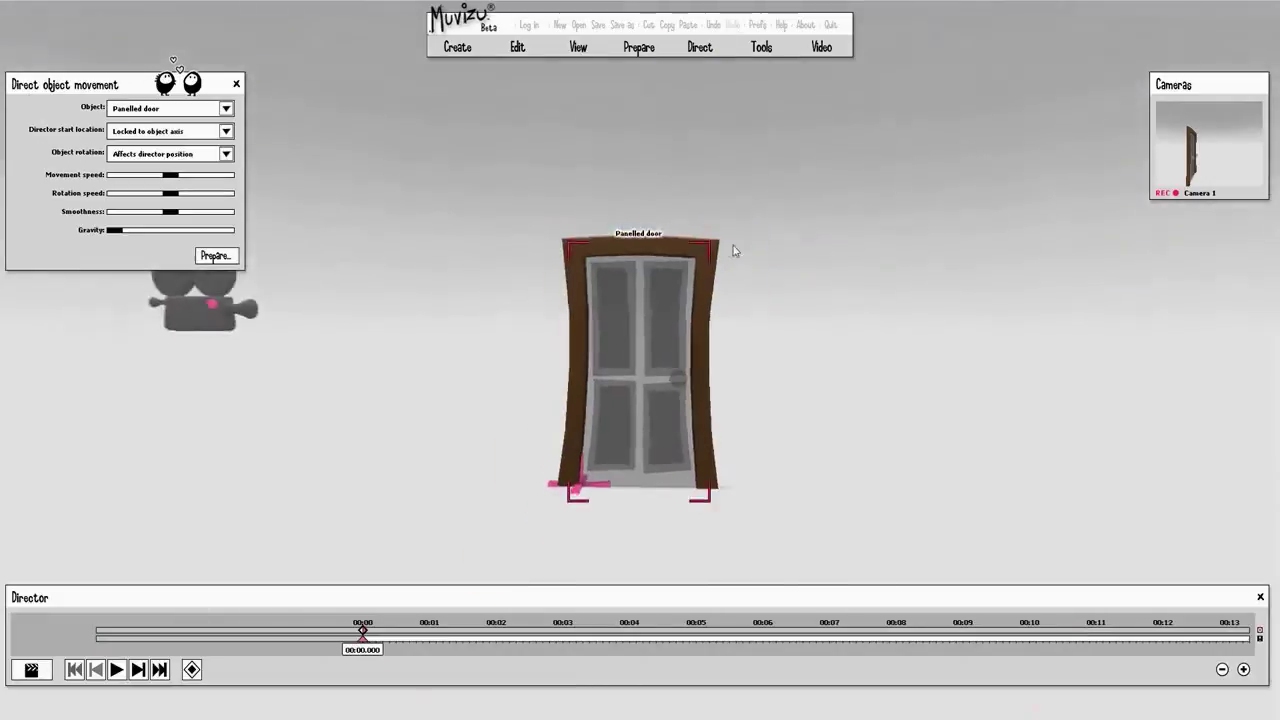
click(150, 155)
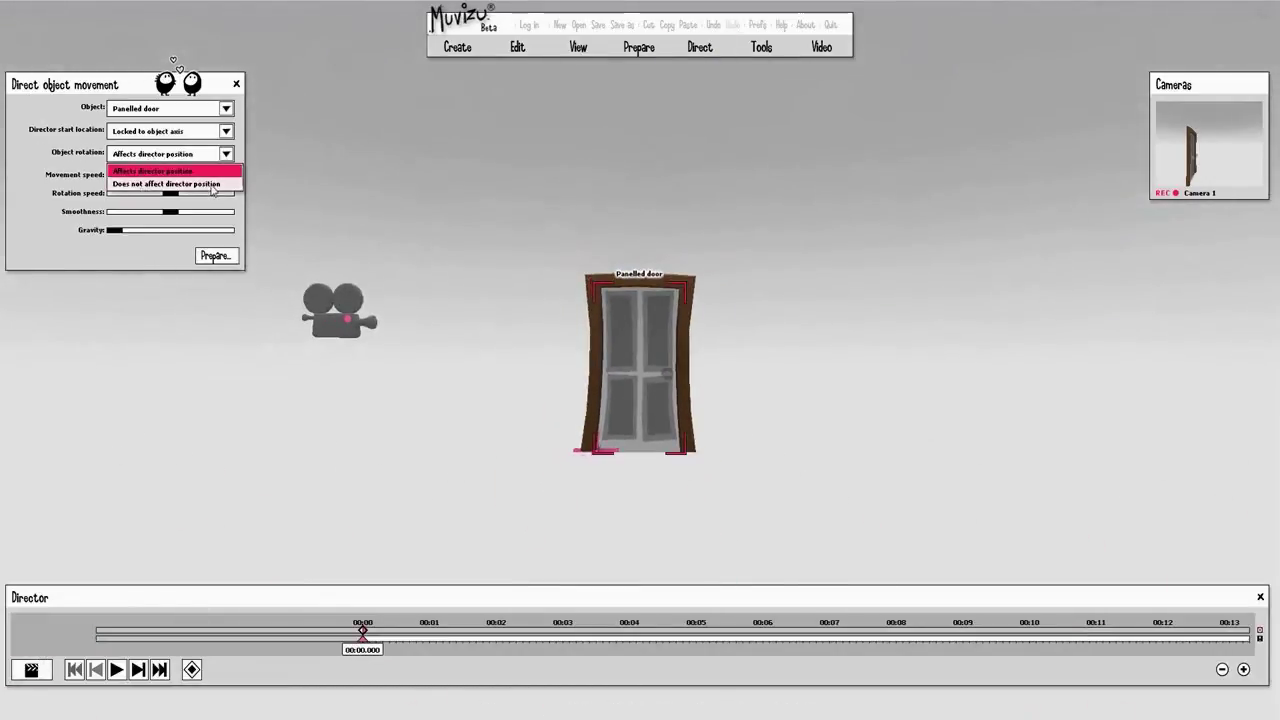
click(160, 184)
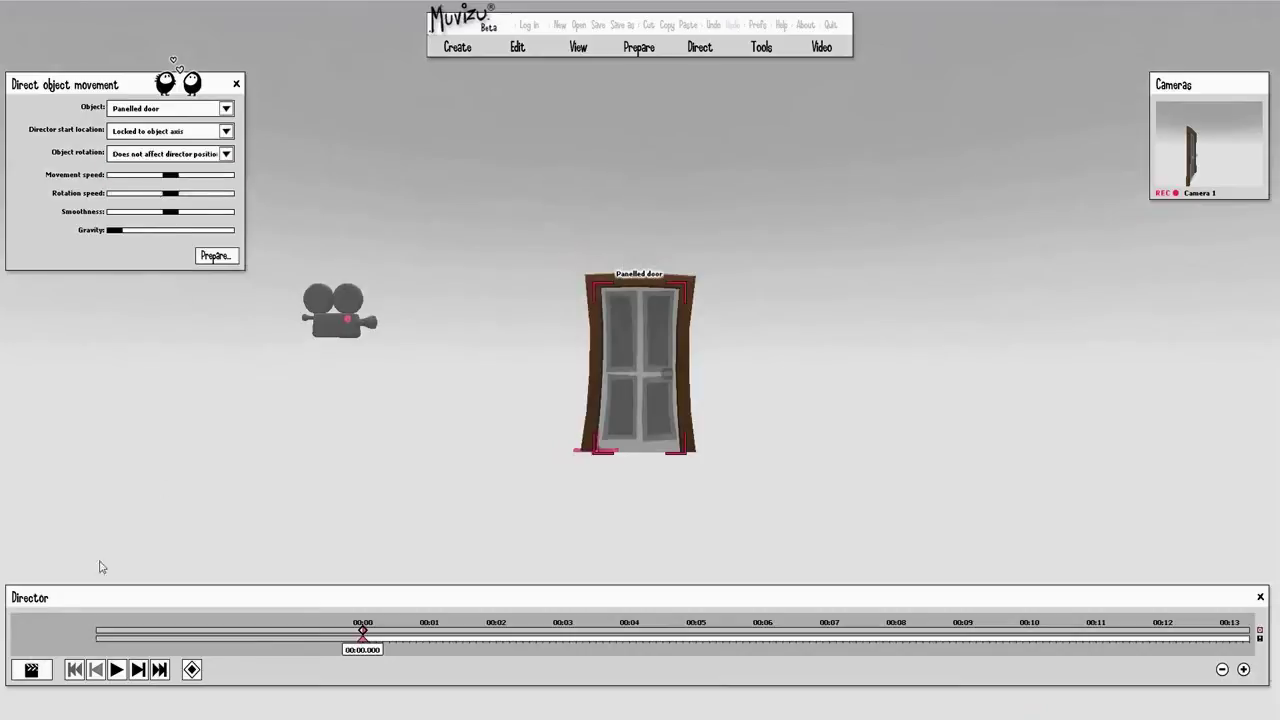
Record the panelled door swinging open and closed in its frame, stop the recording and close the Director
click(40, 664)
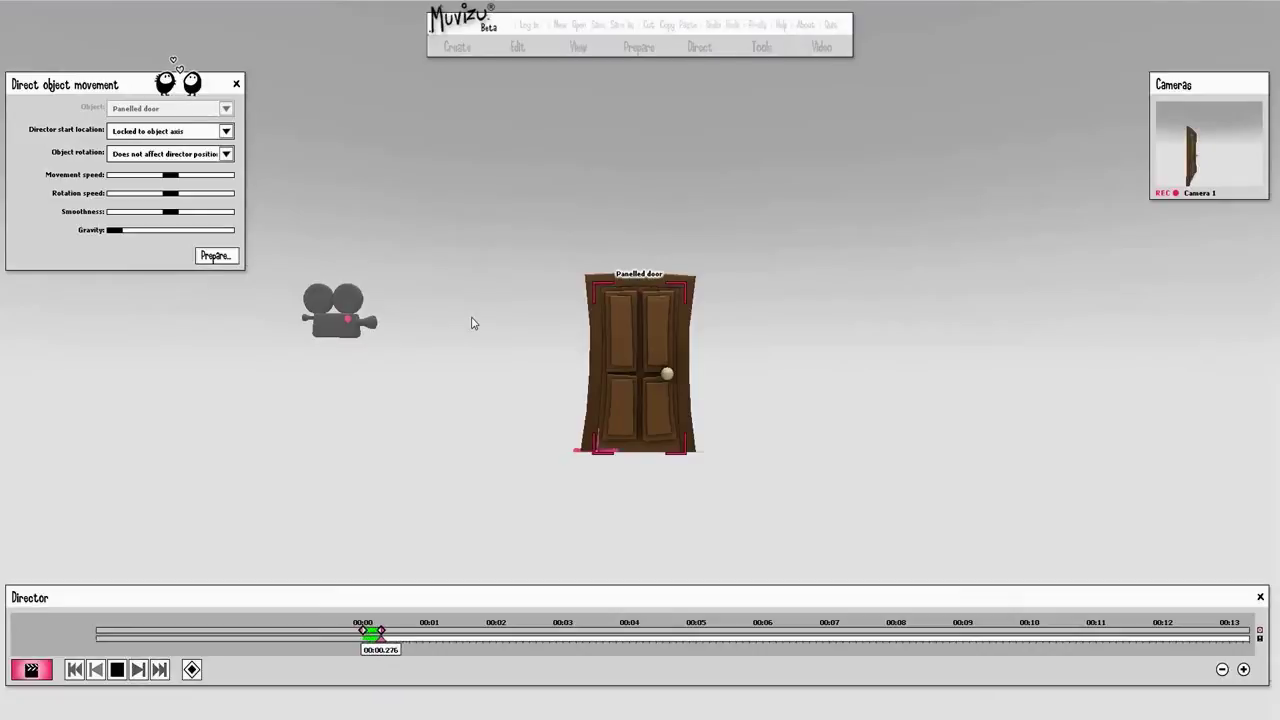
key(Right)
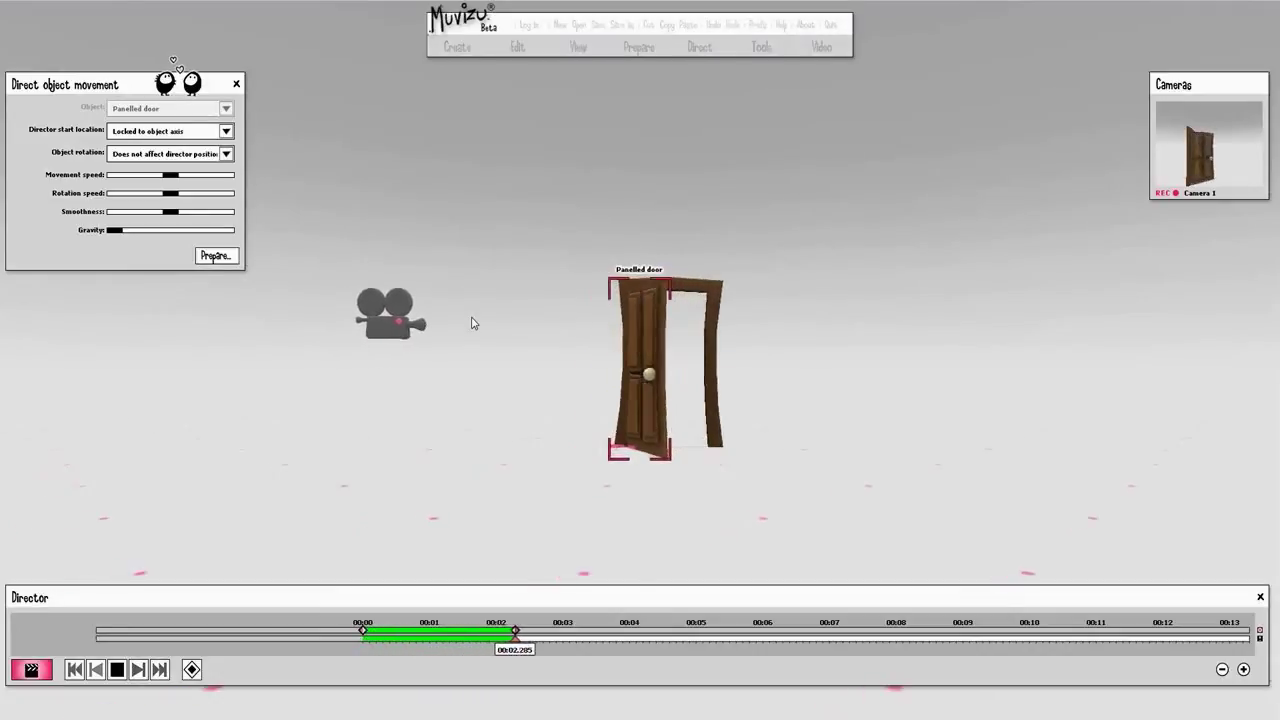
key(Right)
key(Right)
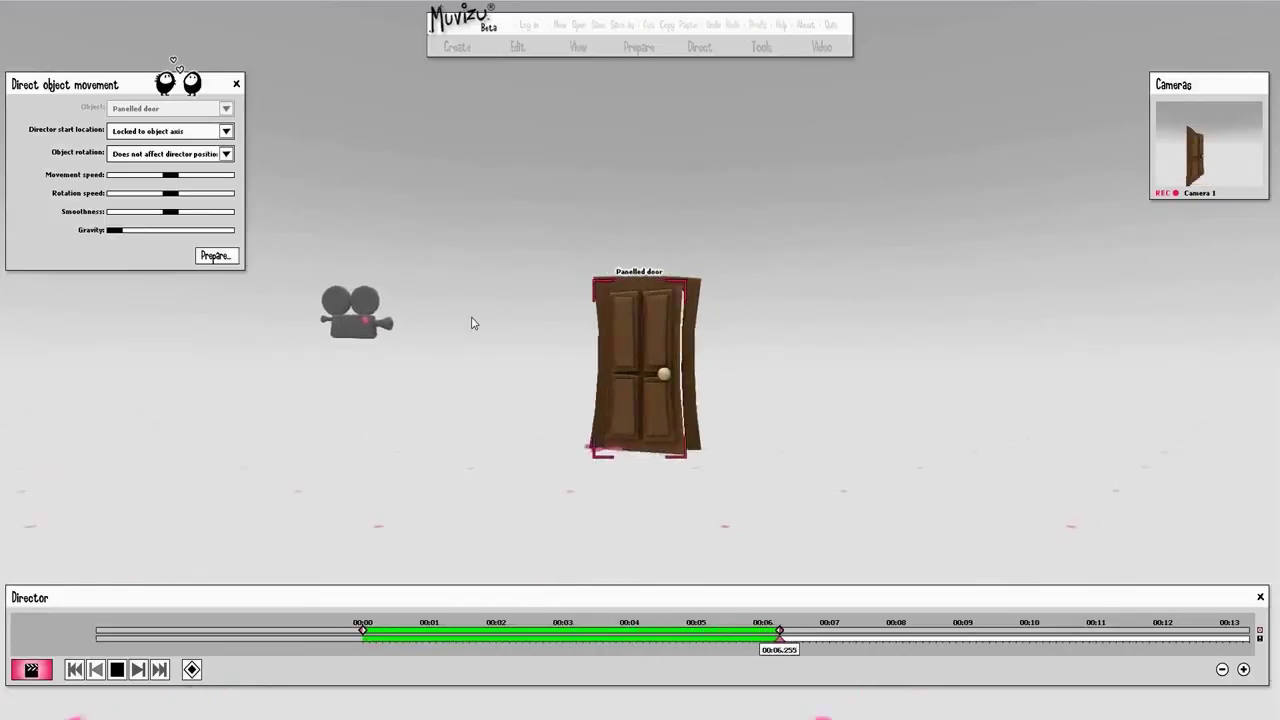
key(Left)
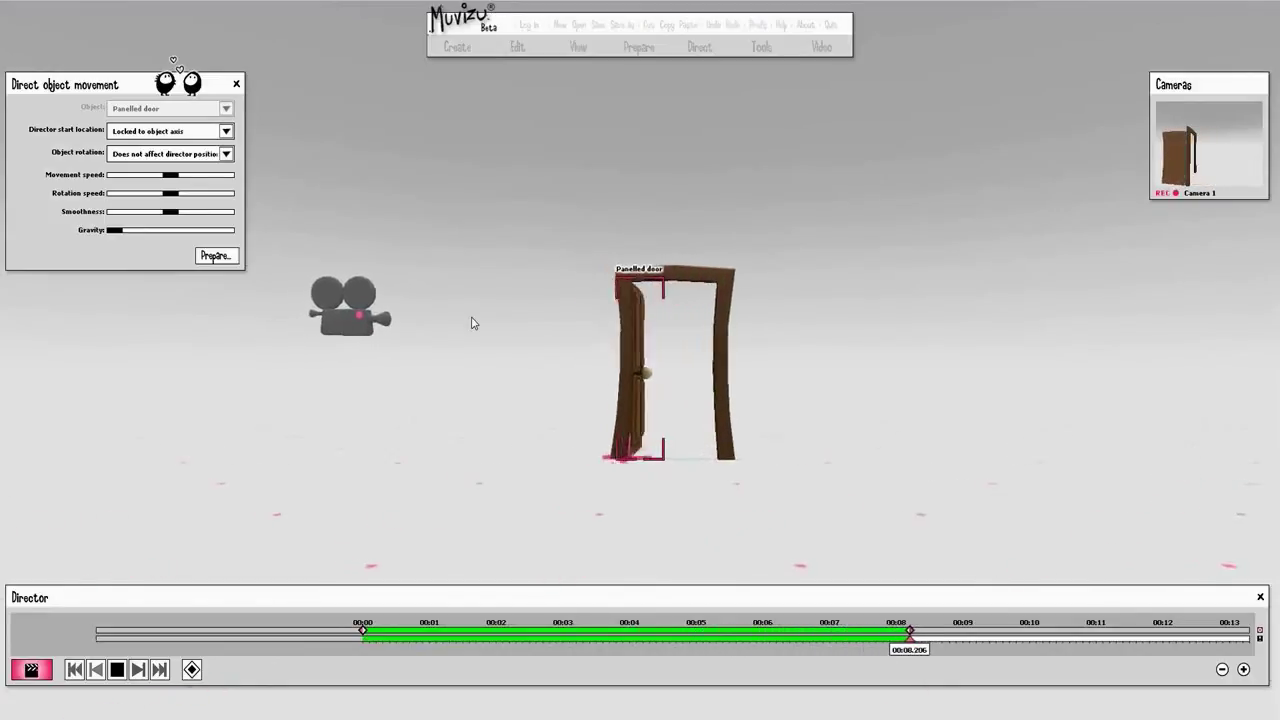
click(118, 670)
click(1260, 598)
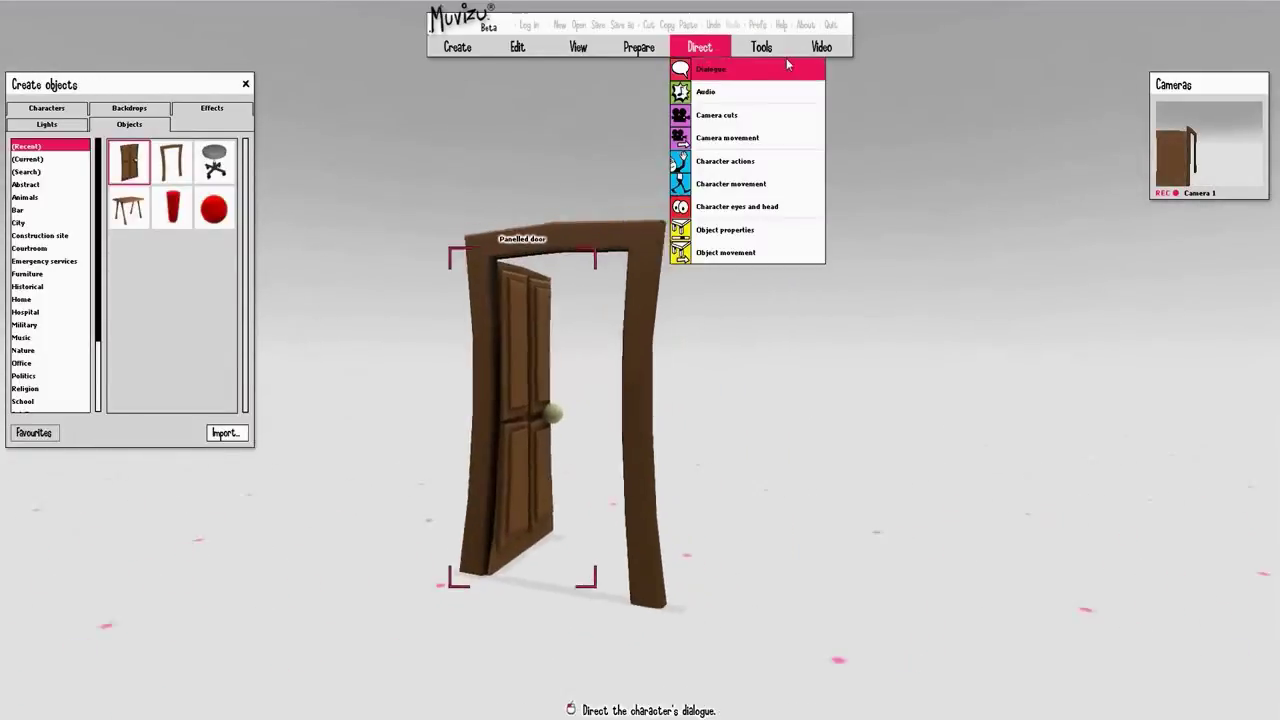
Show the timeline and play back the recorded swinging of the panelled door from the start
mouse_move(764, 48)
click(771, 72)
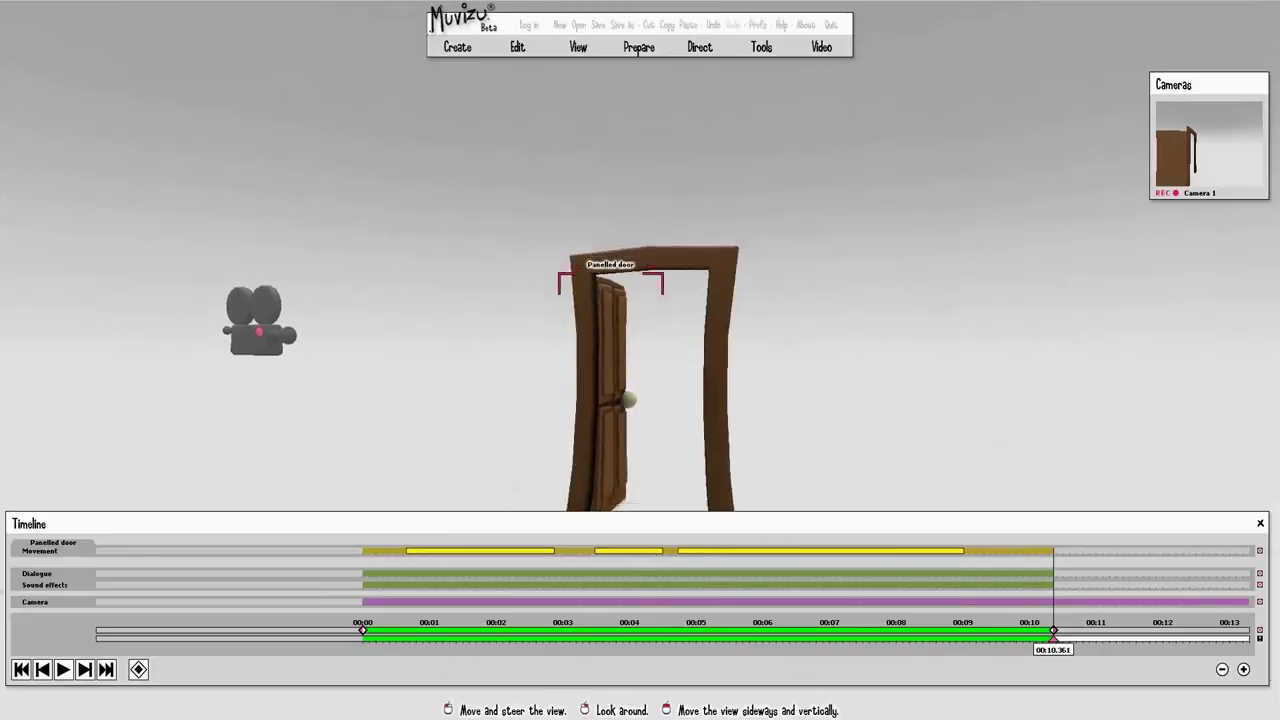
right_drag(425, 485, 357, 246)
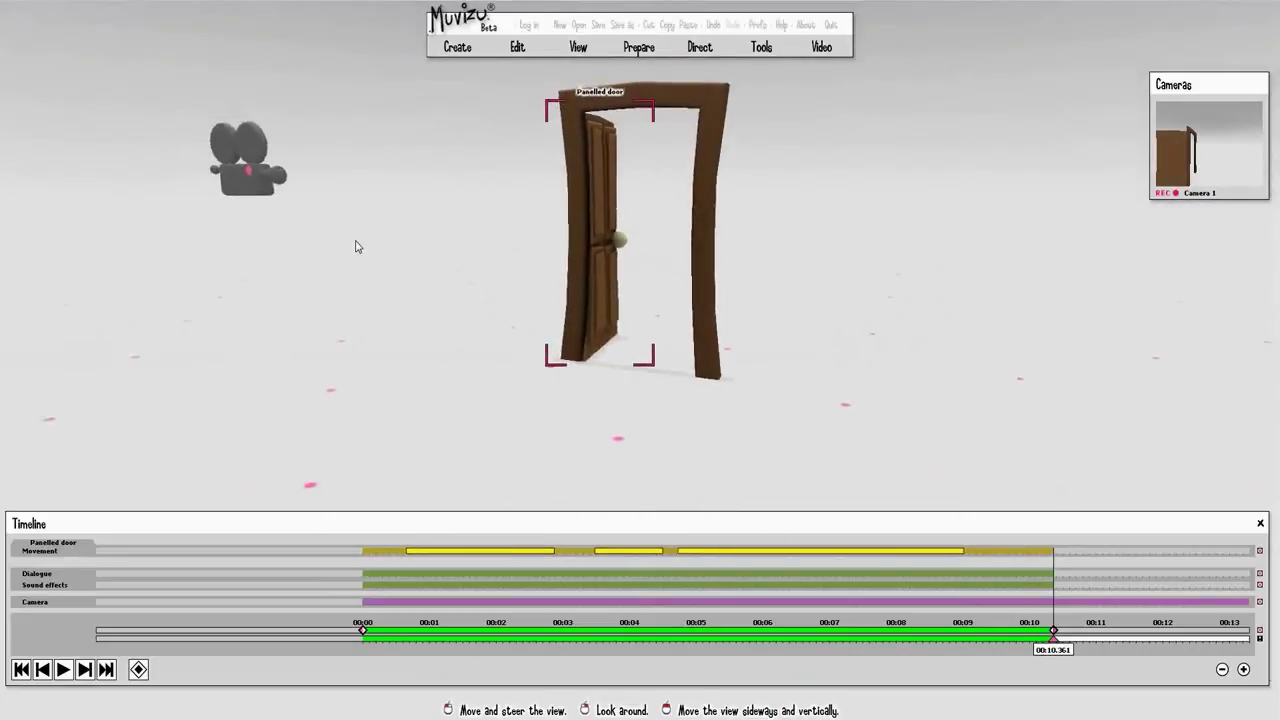
click(42, 670)
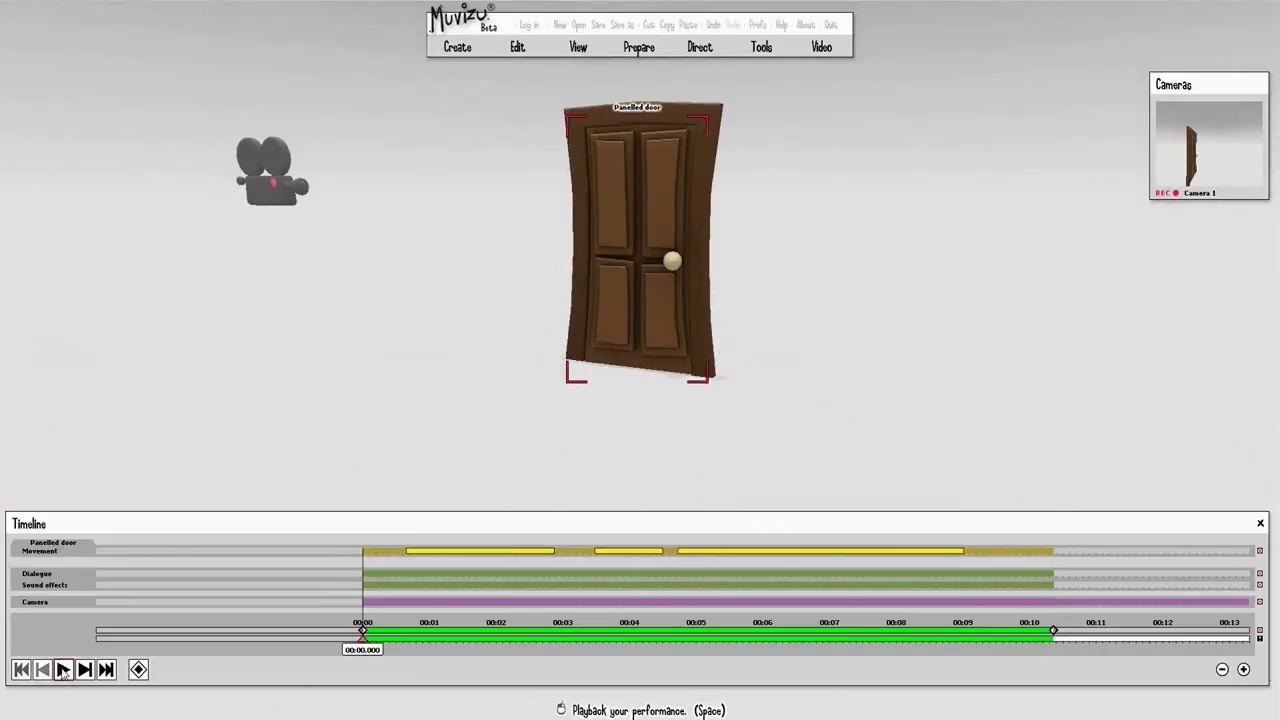
click(62, 670)
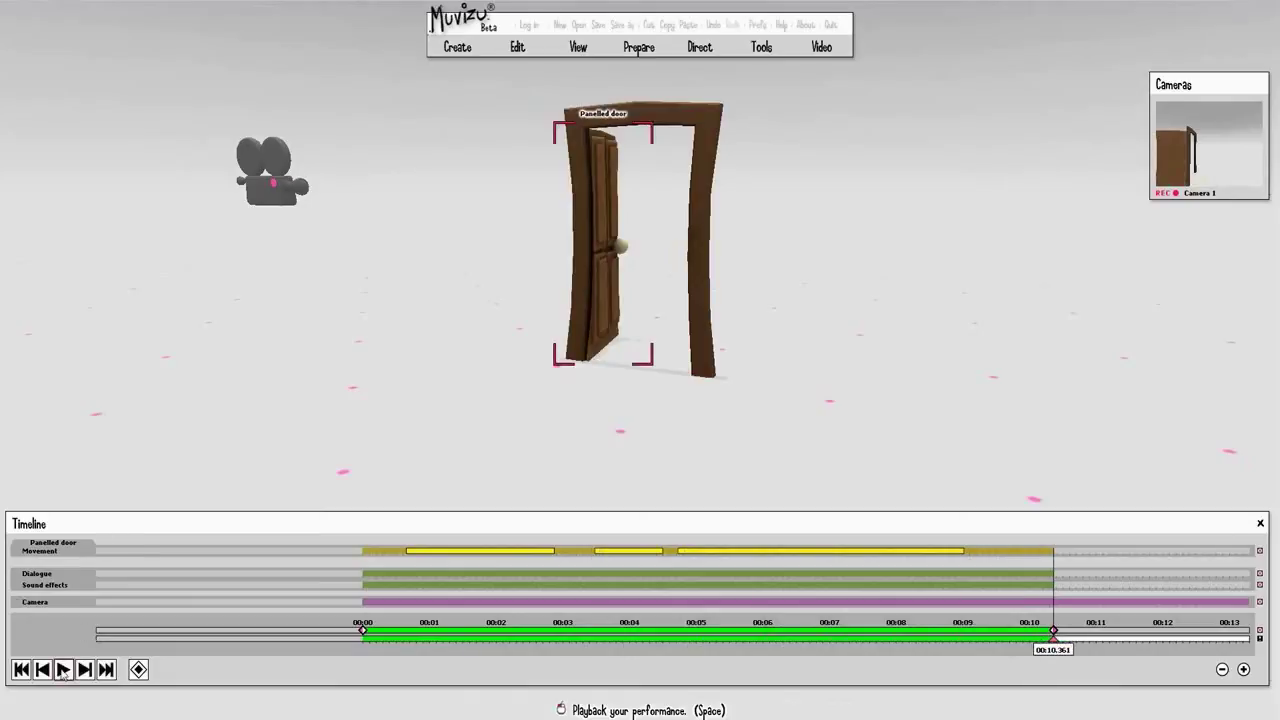
click(63, 669)
click(63, 669)
click(42, 669)
click(42, 669)
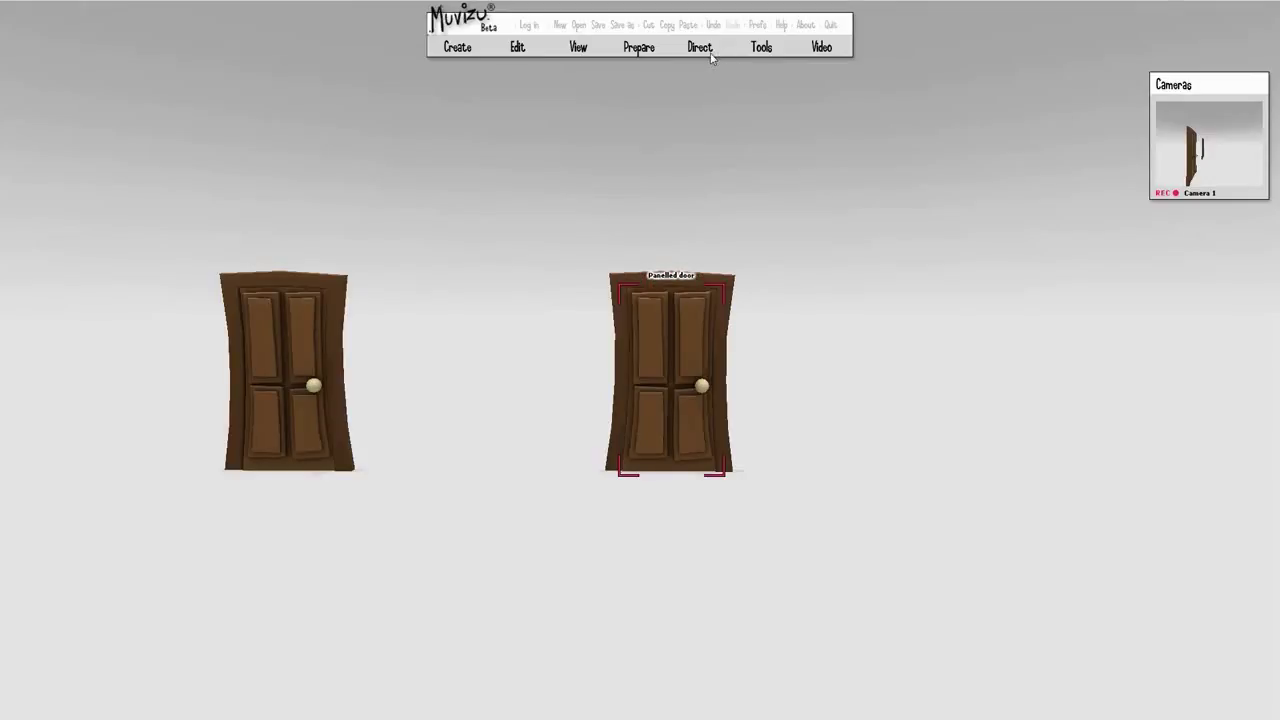
Direct the selected door of the pair with maximum rotation speed, minimum smoothness and object rotation "Does not affect director position"
click(709, 55)
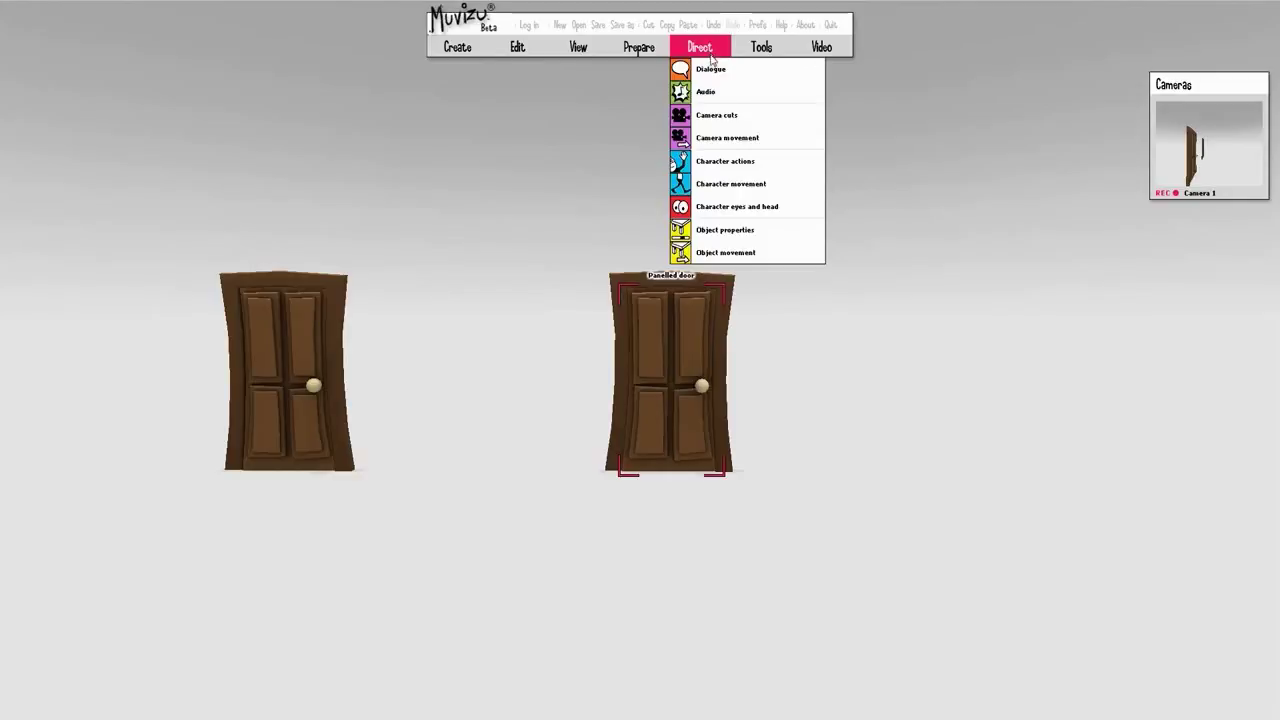
click(725, 252)
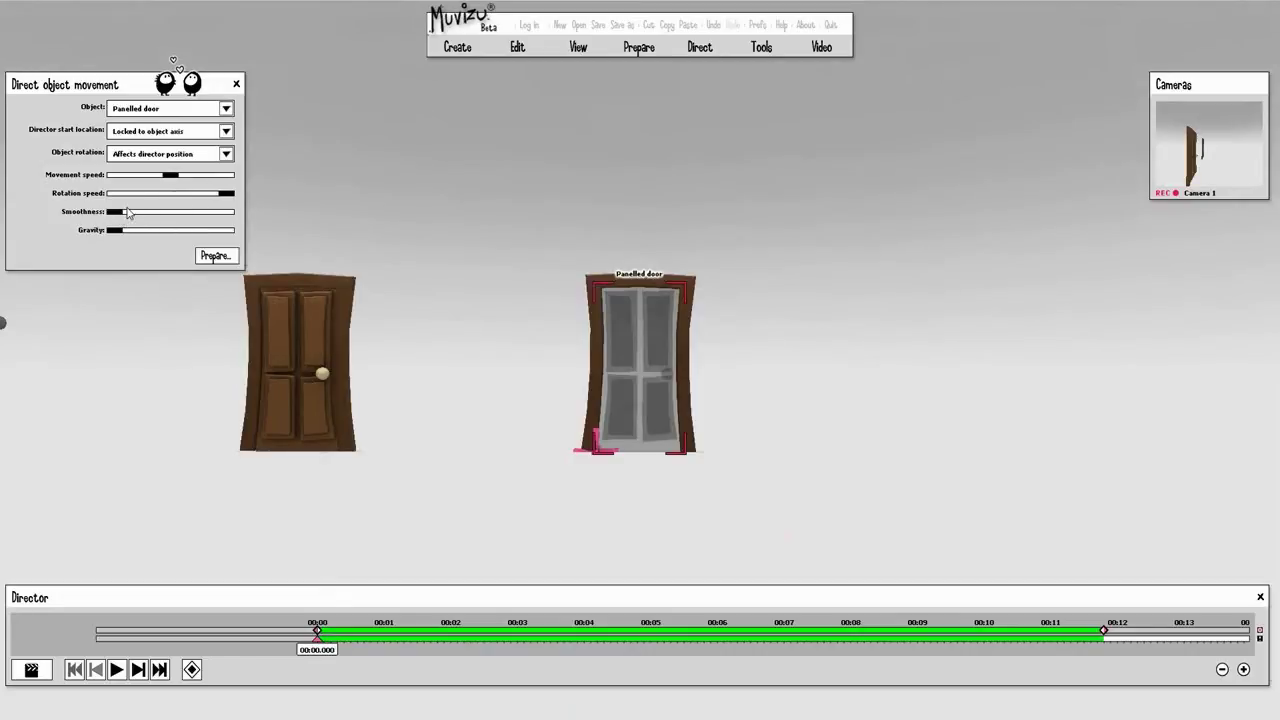
click(170, 157)
click(155, 188)
Record the selected door swinging open quickly, stop the recording and close the Director
click(47, 672)
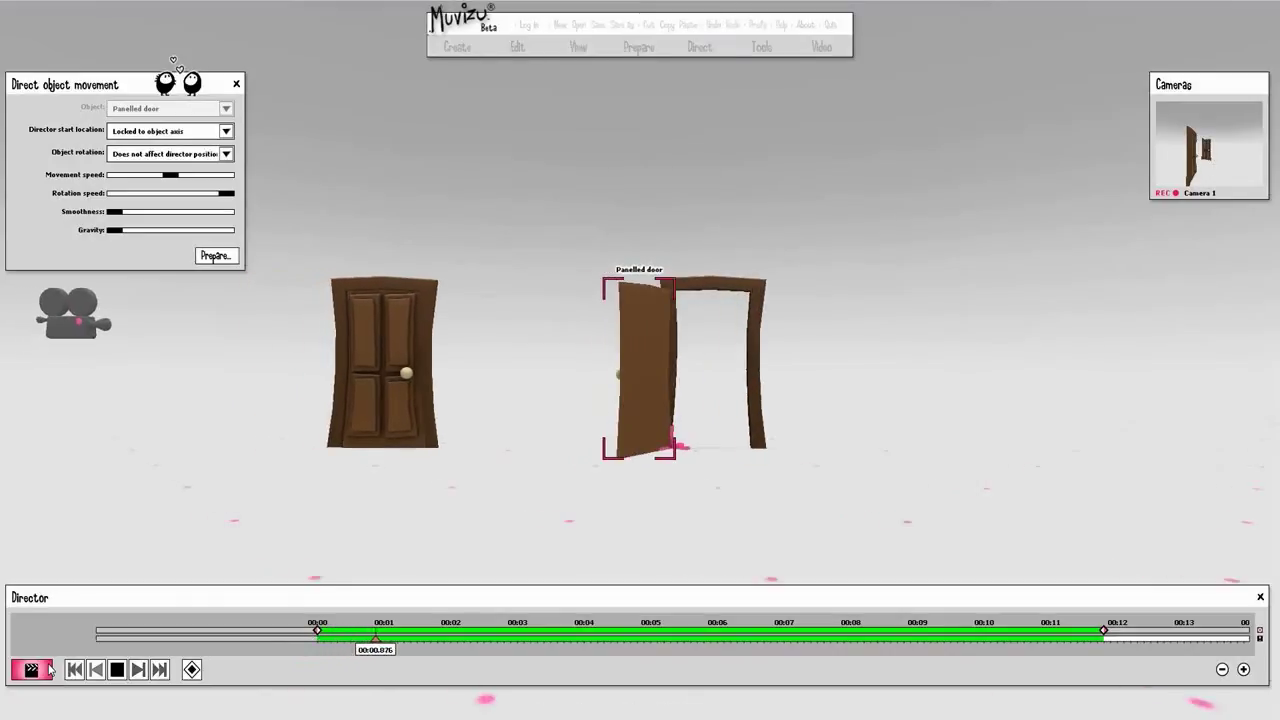
click(116, 669)
click(1261, 592)
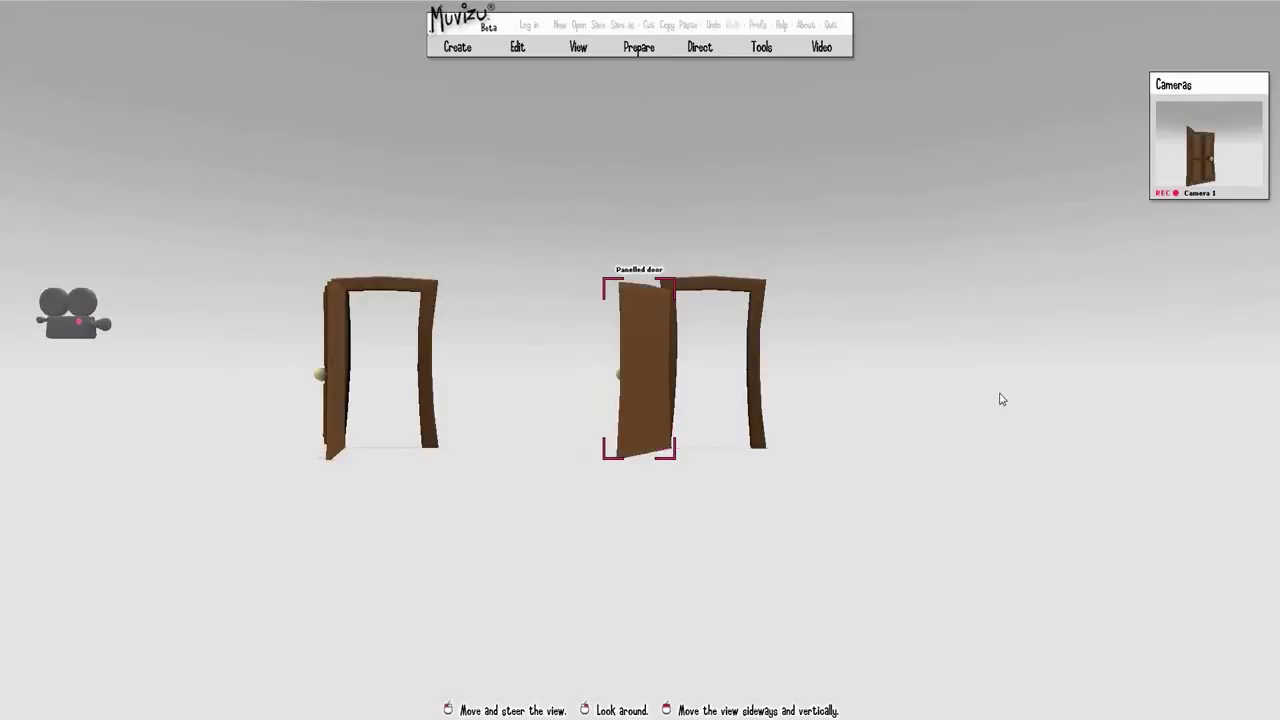
Show the timeline and play back both doors from the start to compare how they open
mouse_move(756, 44)
click(770, 67)
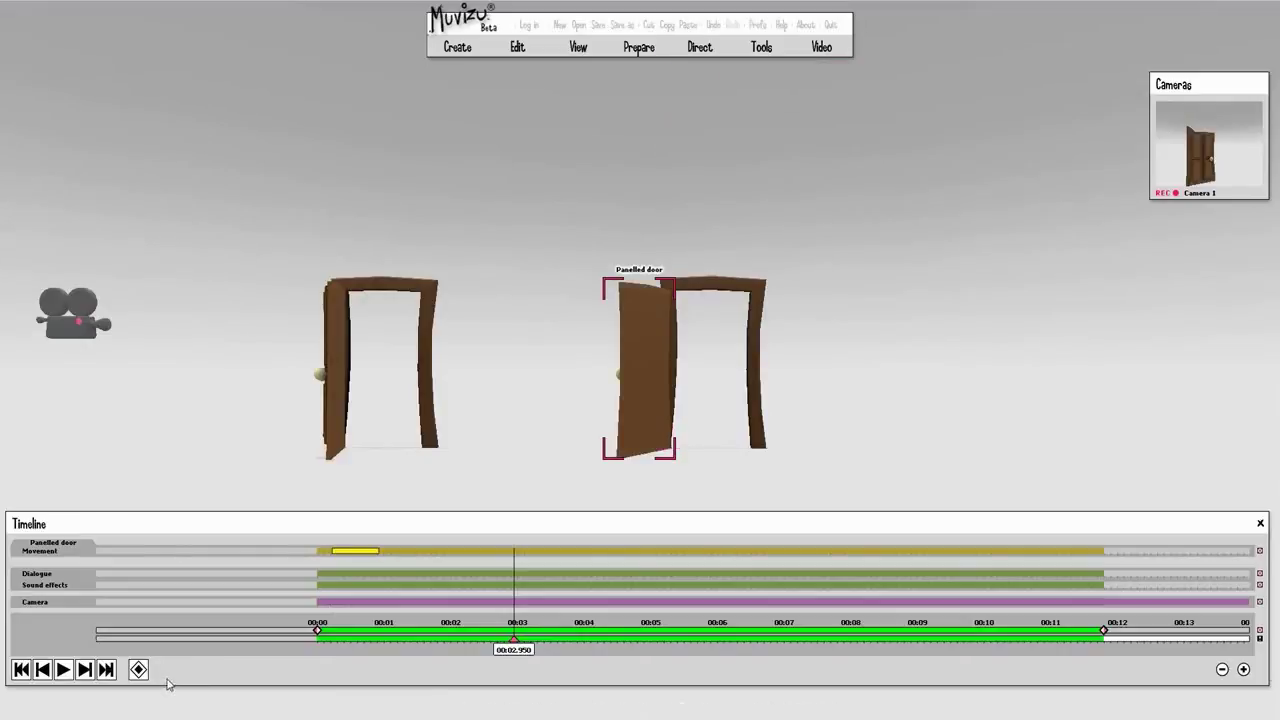
click(44, 671)
click(63, 671)
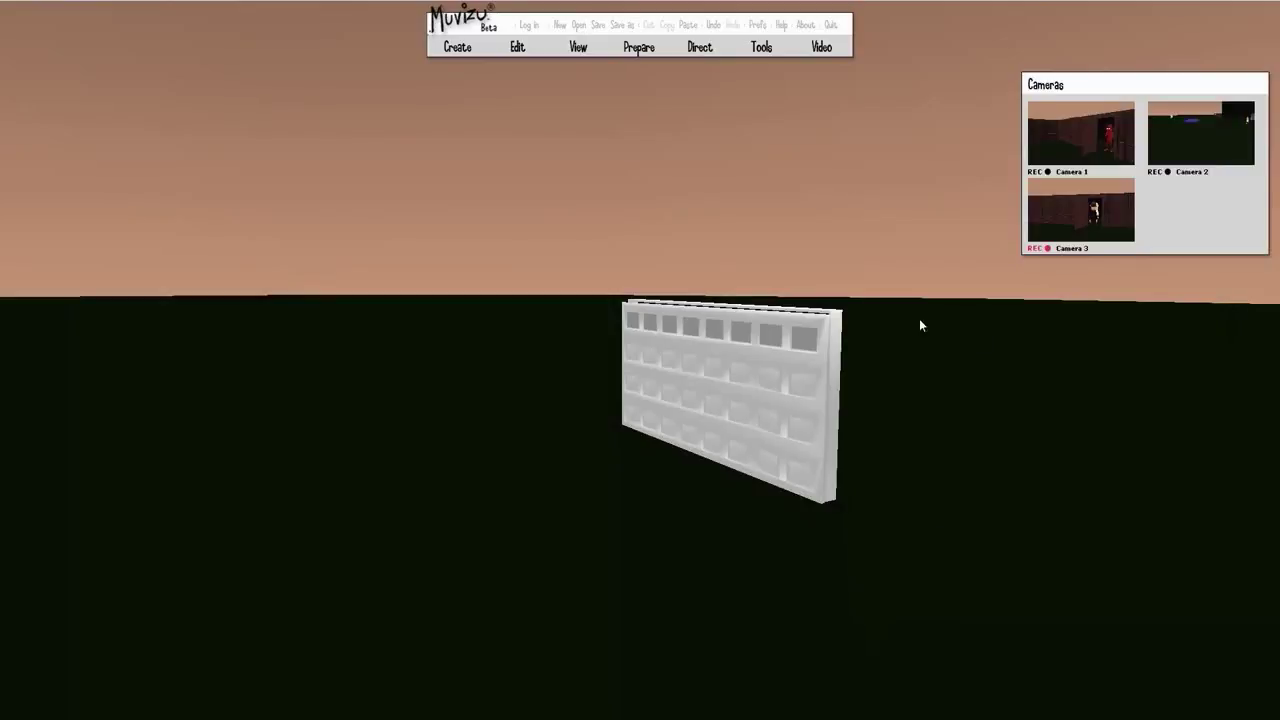
Prepare the white garage door for object movement and raise its rotation point to the middle of its upper edge
click(714, 358)
click(638, 47)
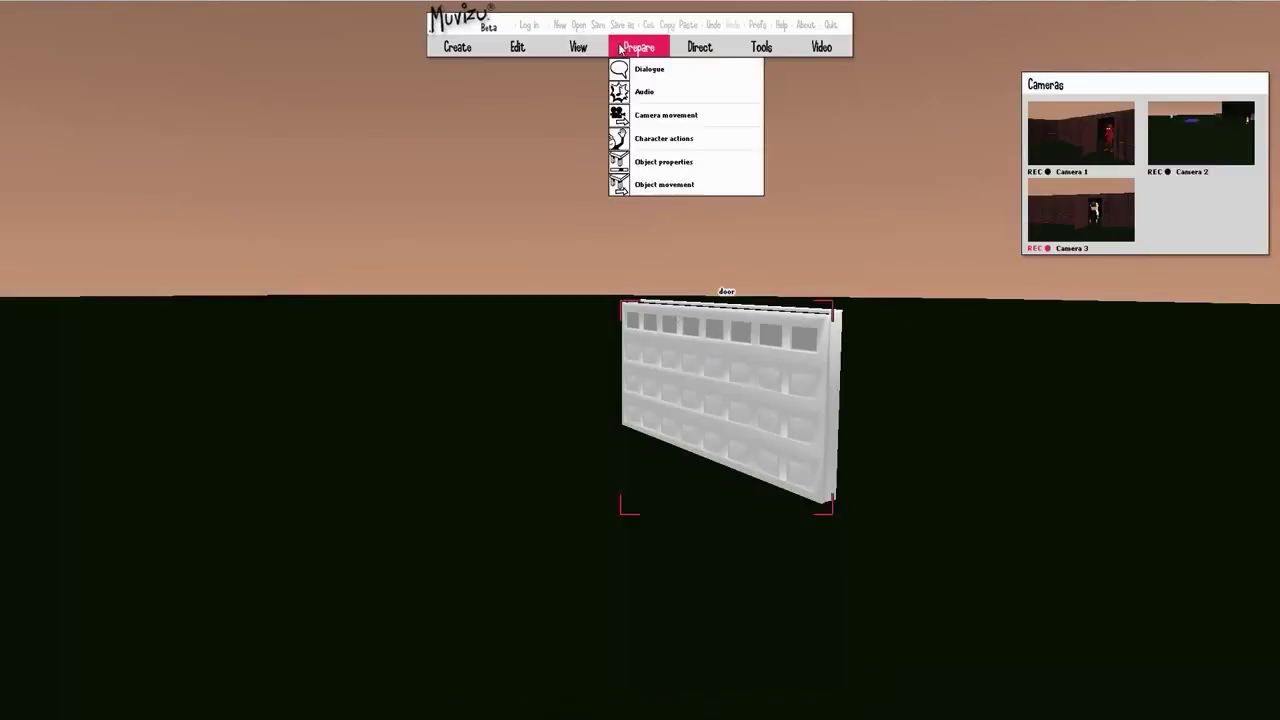
click(659, 185)
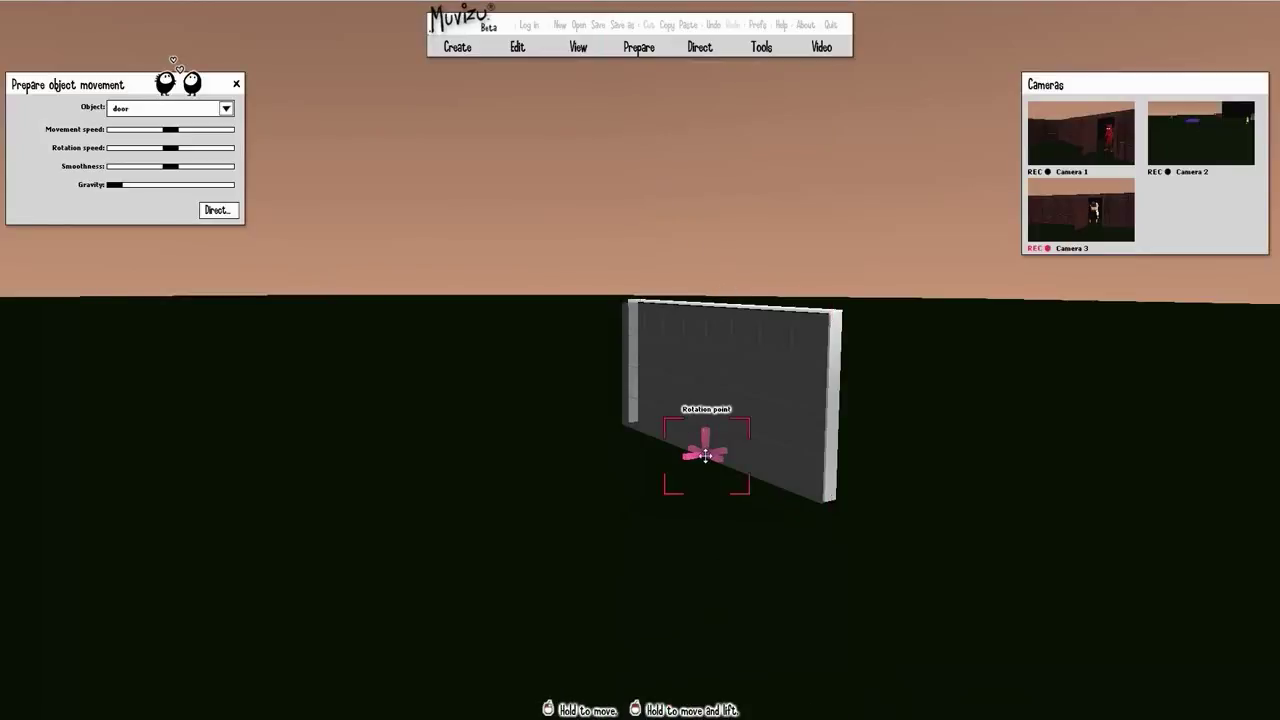
drag(706, 450, 706, 313)
drag(915, 333, 796, 542)
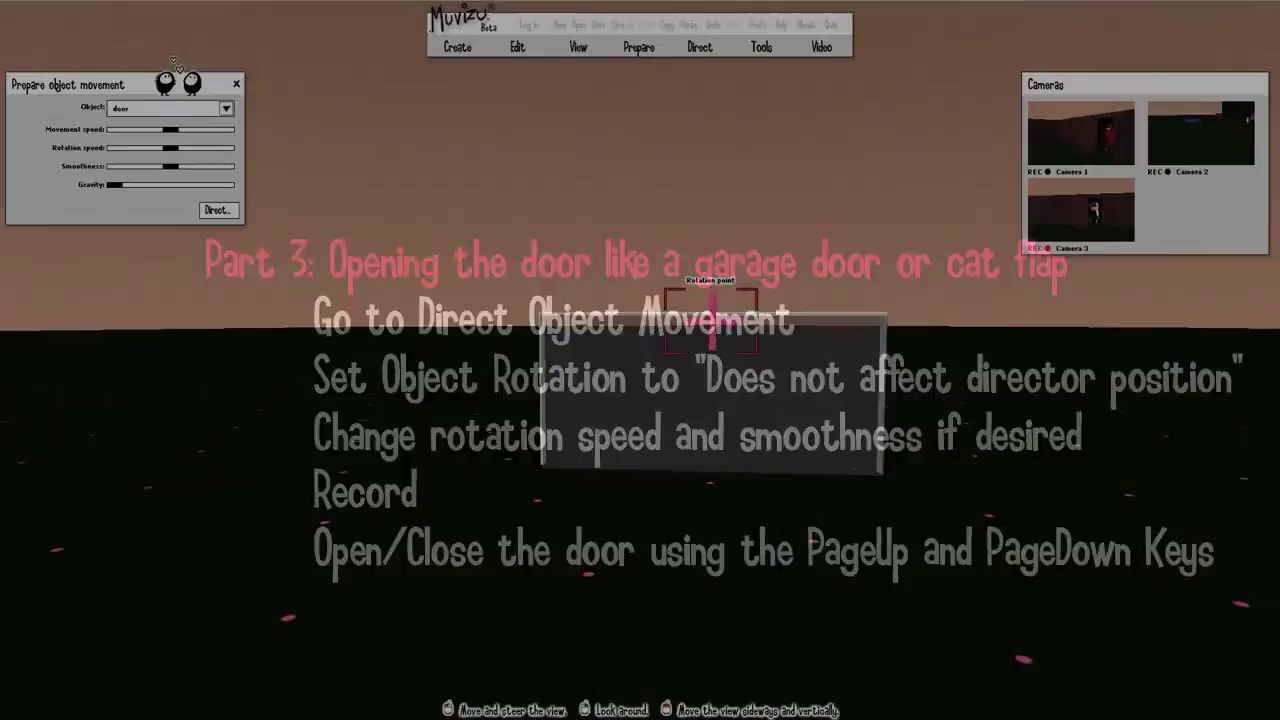
Direct the garage door's object movement with object rotation set to "Does not affect director position"
click(699, 47)
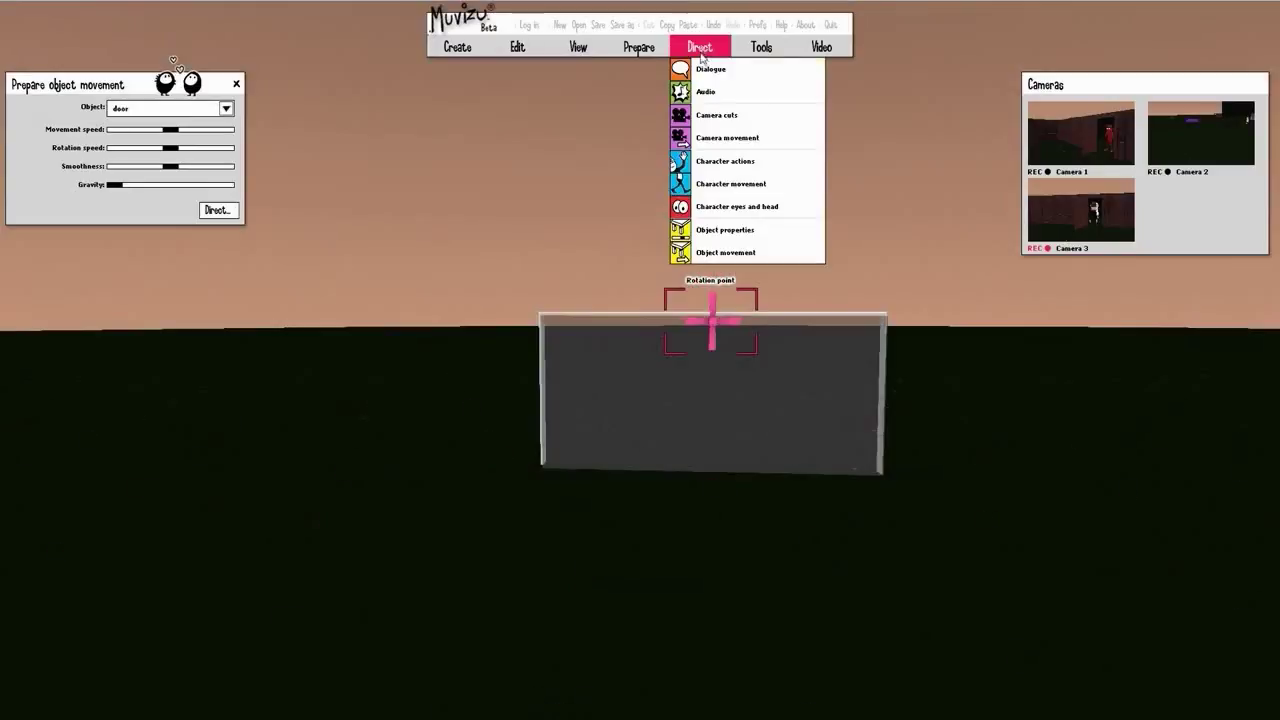
click(724, 255)
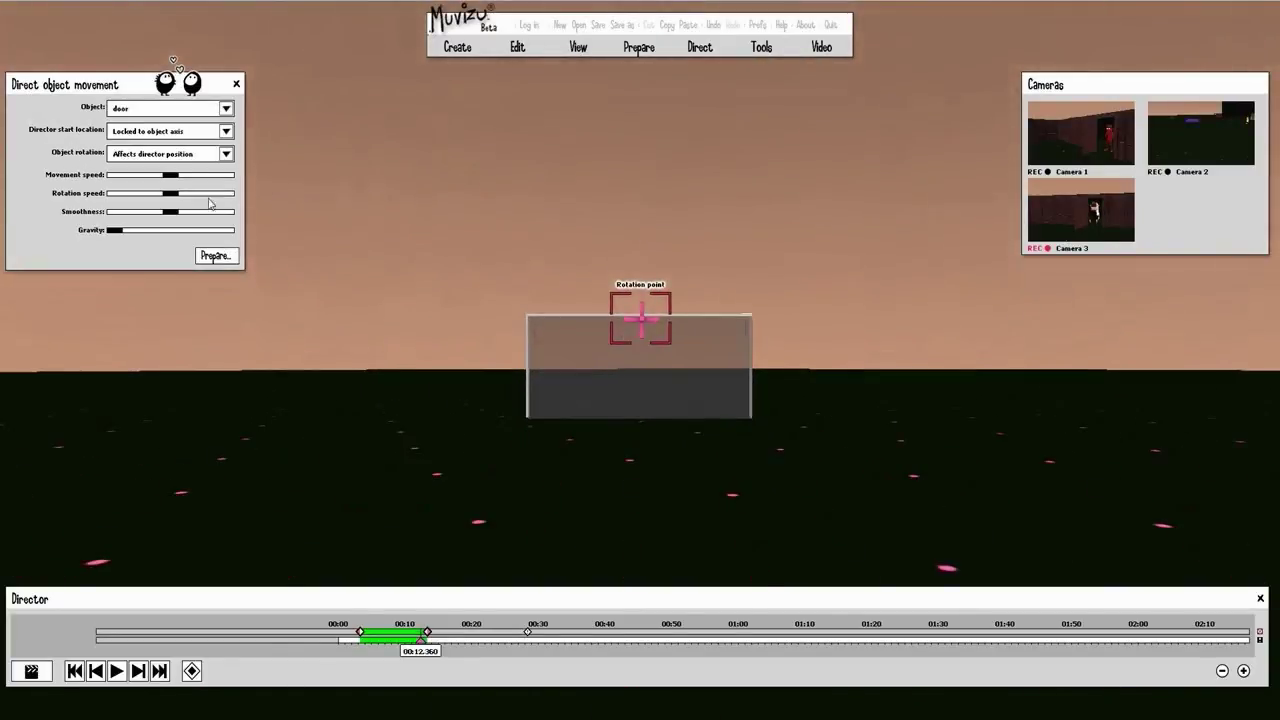
click(190, 156)
click(186, 186)
Record the garage door tilting up around its upper edge until it is open, and stop the recording
click(31, 671)
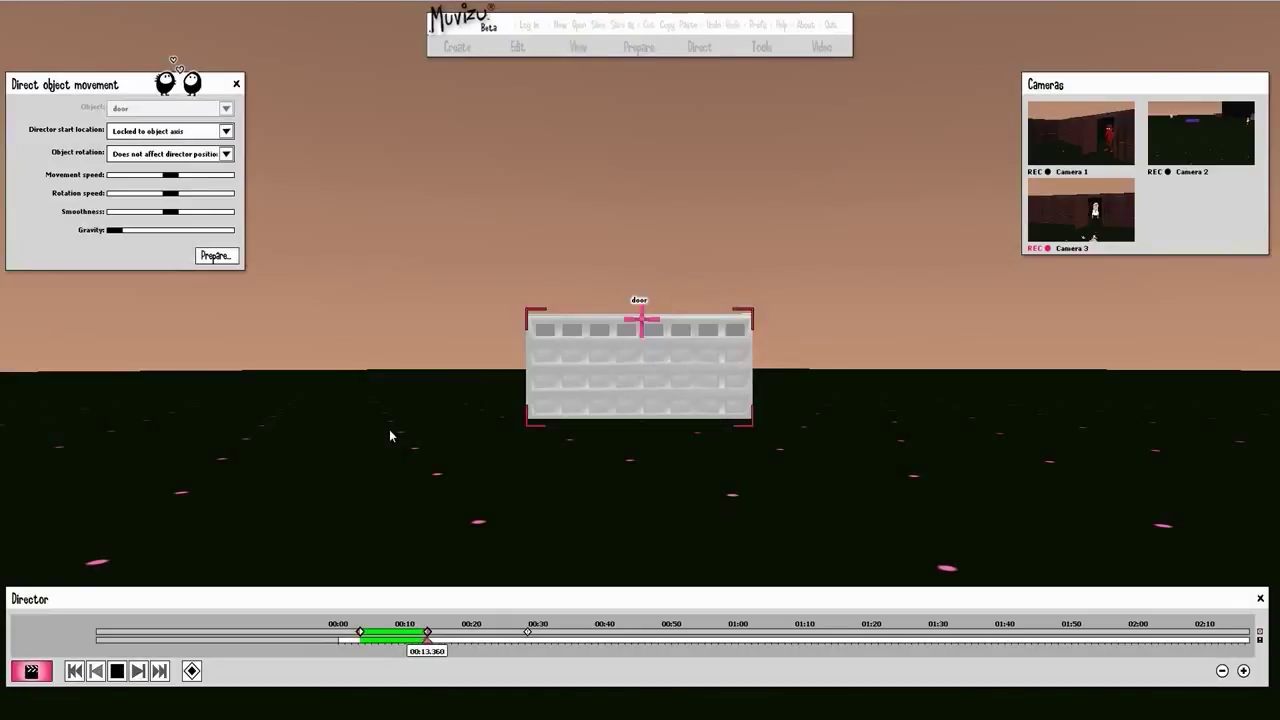
key(Up)
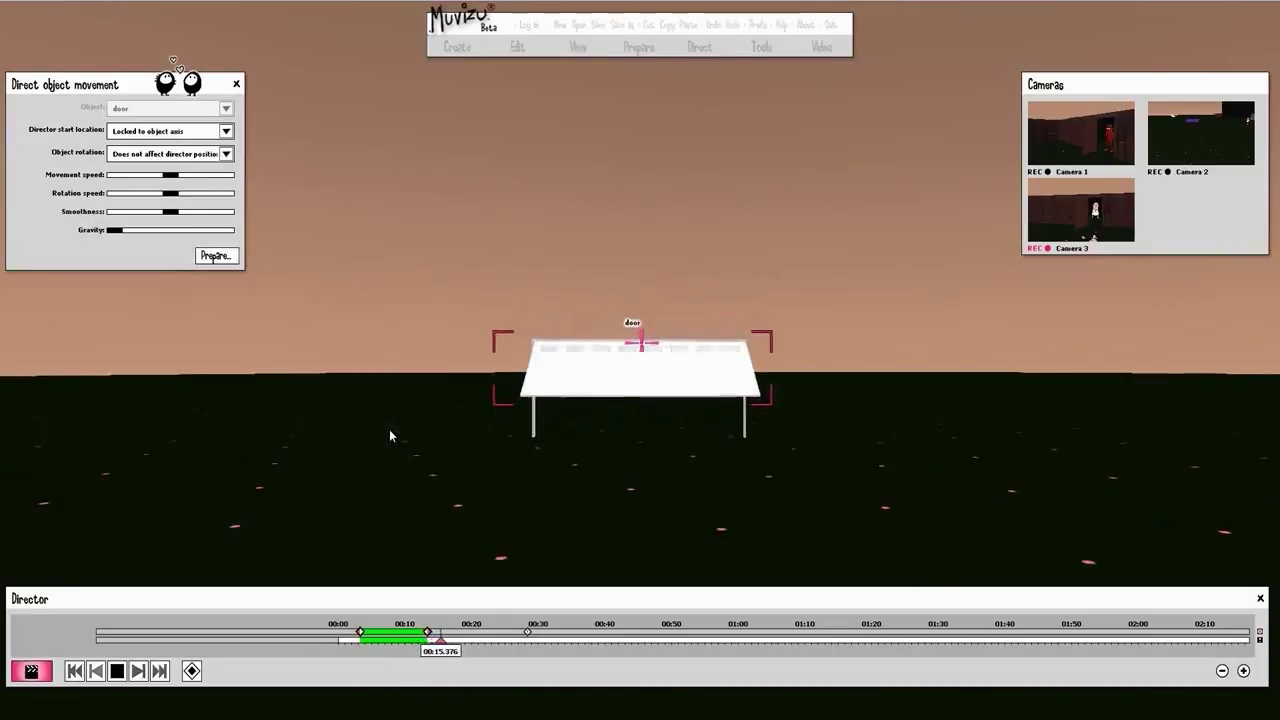
key(Up)
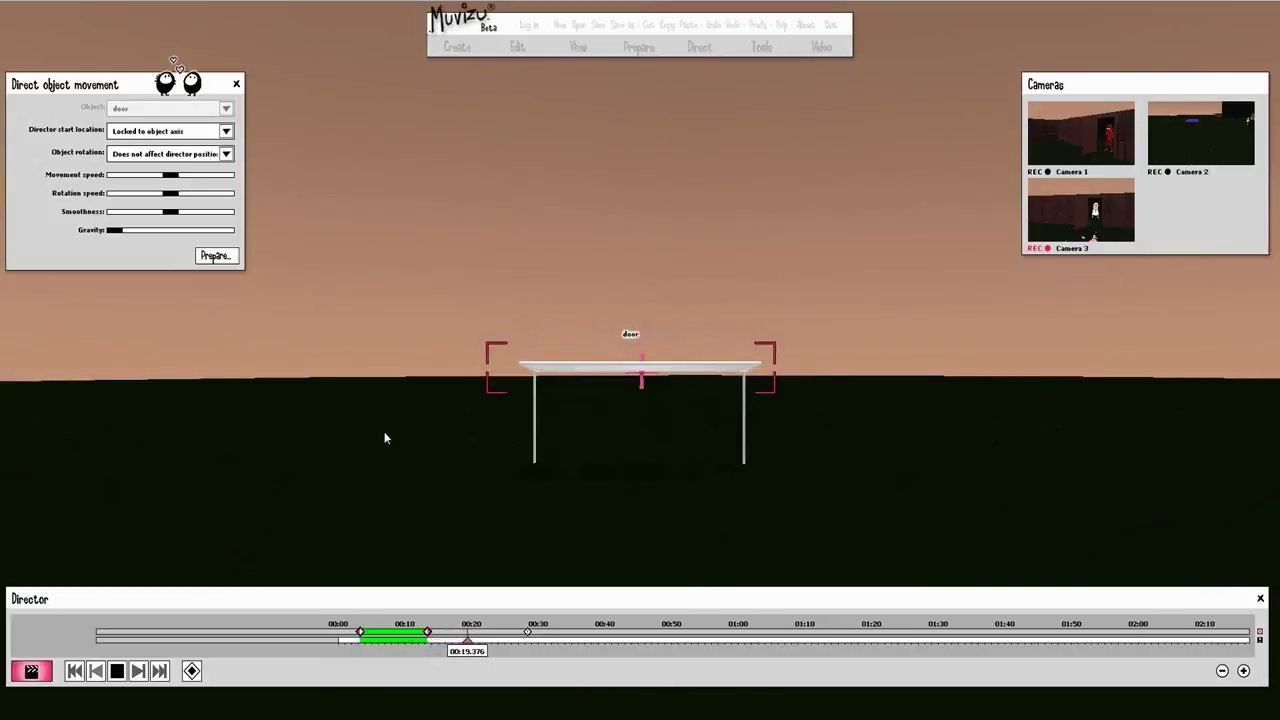
click(117, 671)
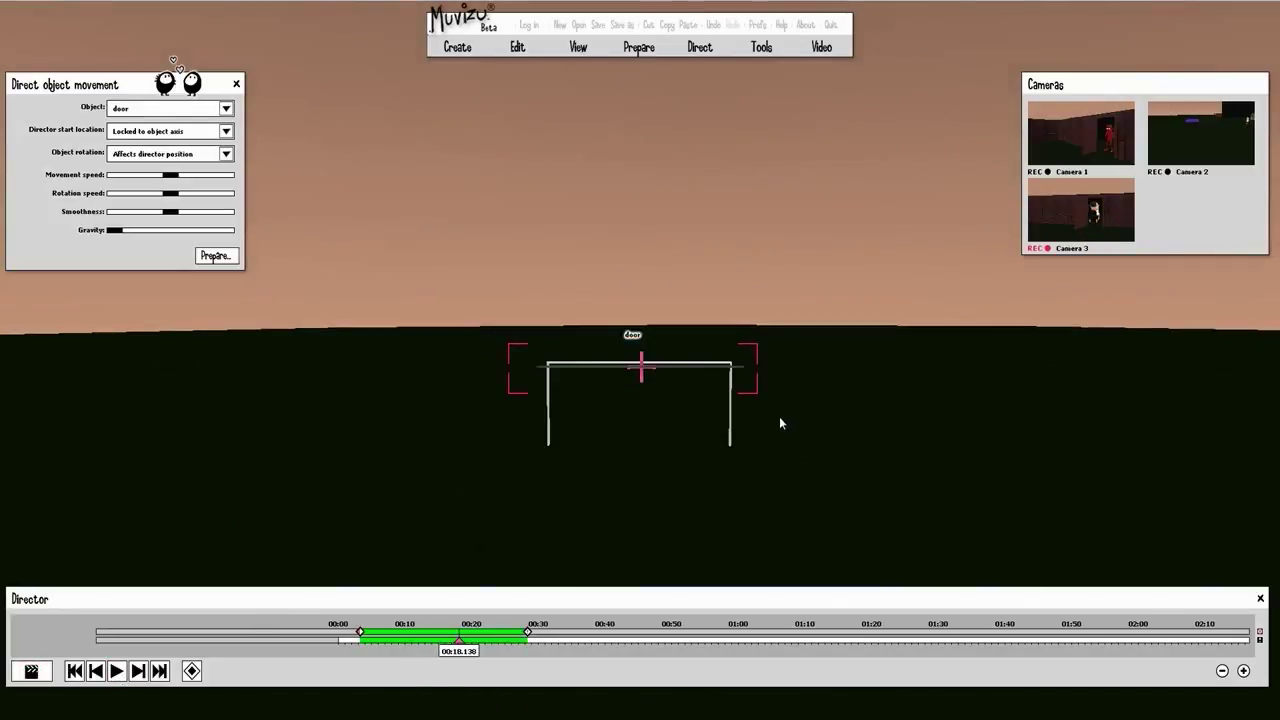
Show the timeline, move the playhead back to about 00:12 and play the recorded garage door movement
click(761, 50)
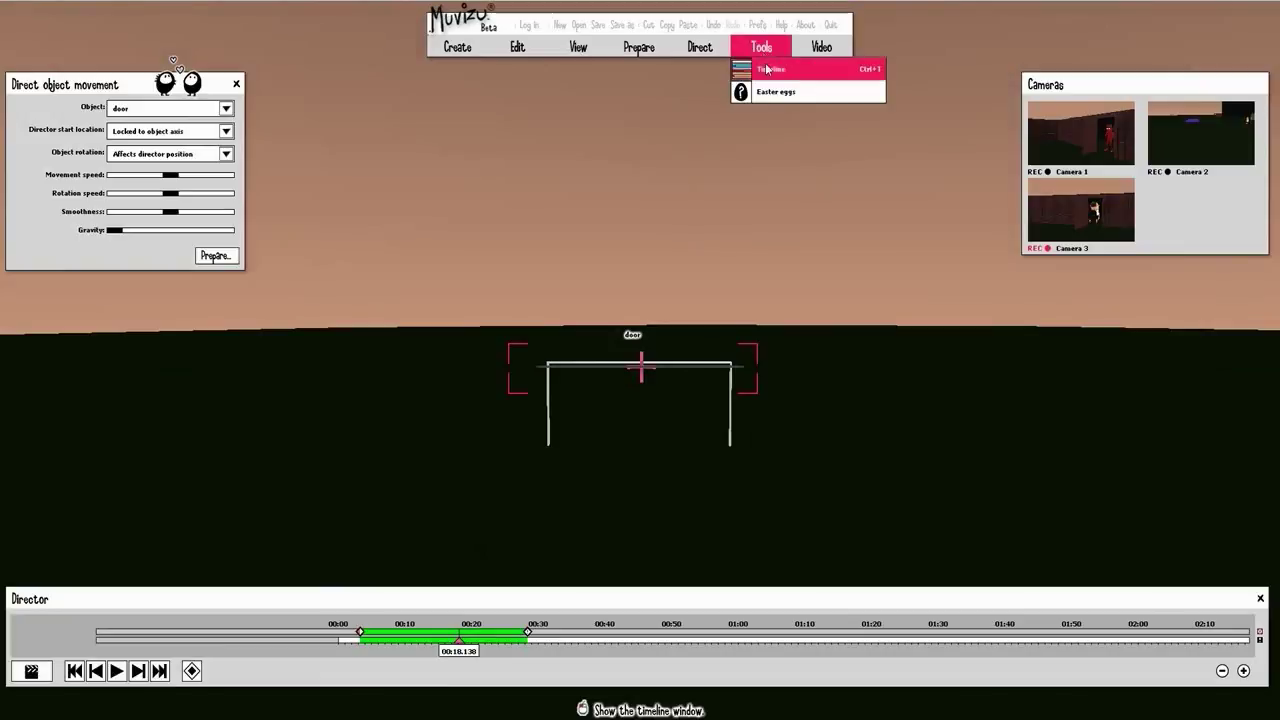
click(770, 66)
drag(460, 650, 399, 651)
click(63, 671)
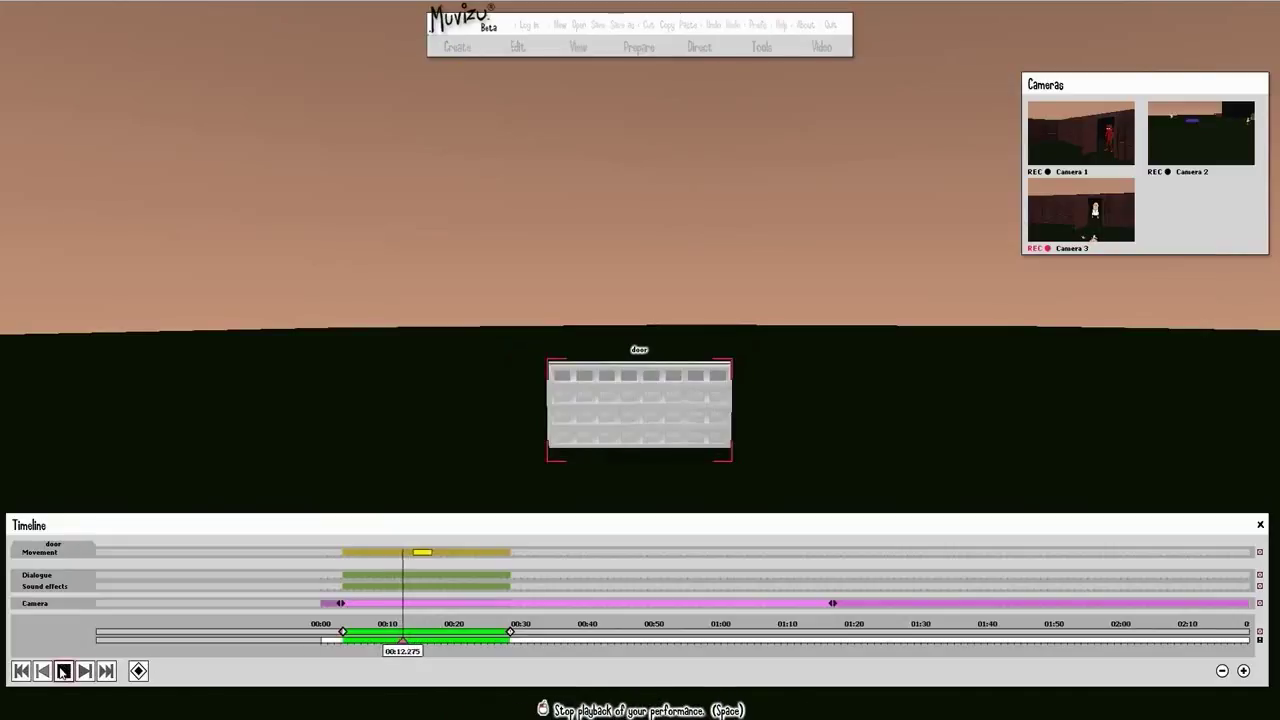